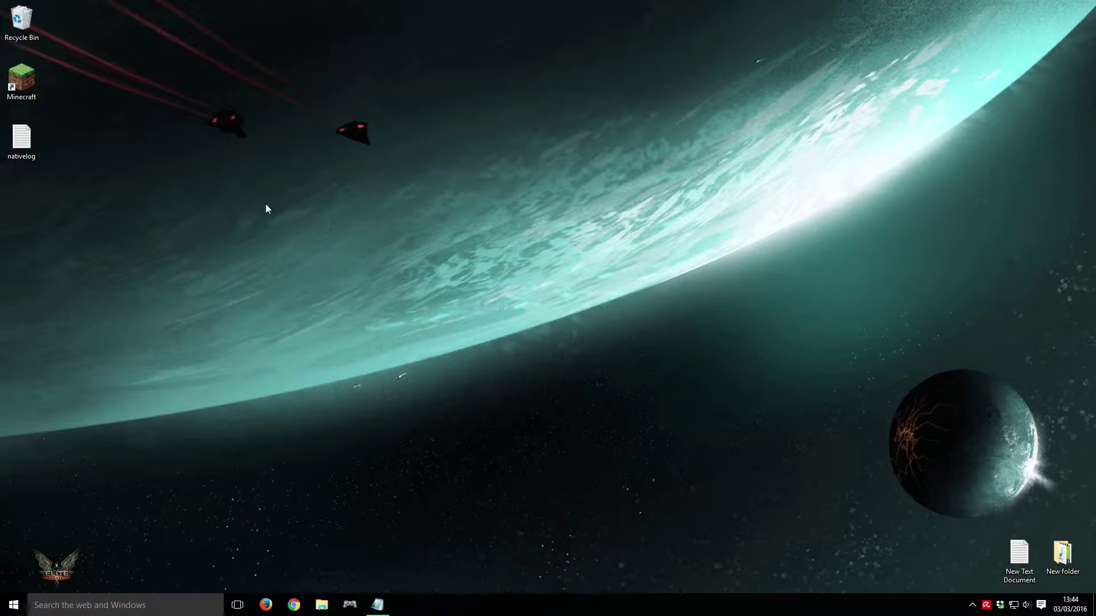
Step: Start the Minecraft Launcher and open the Minecraft2 profile editor, leaving the version unchanged
double_click(25, 89)
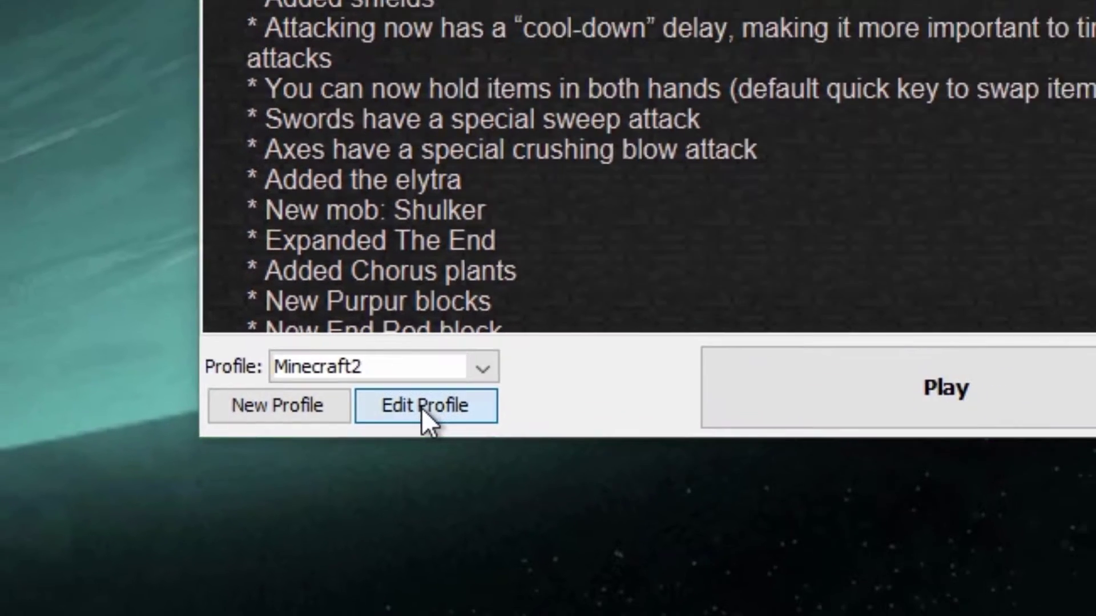
left_click(433, 357)
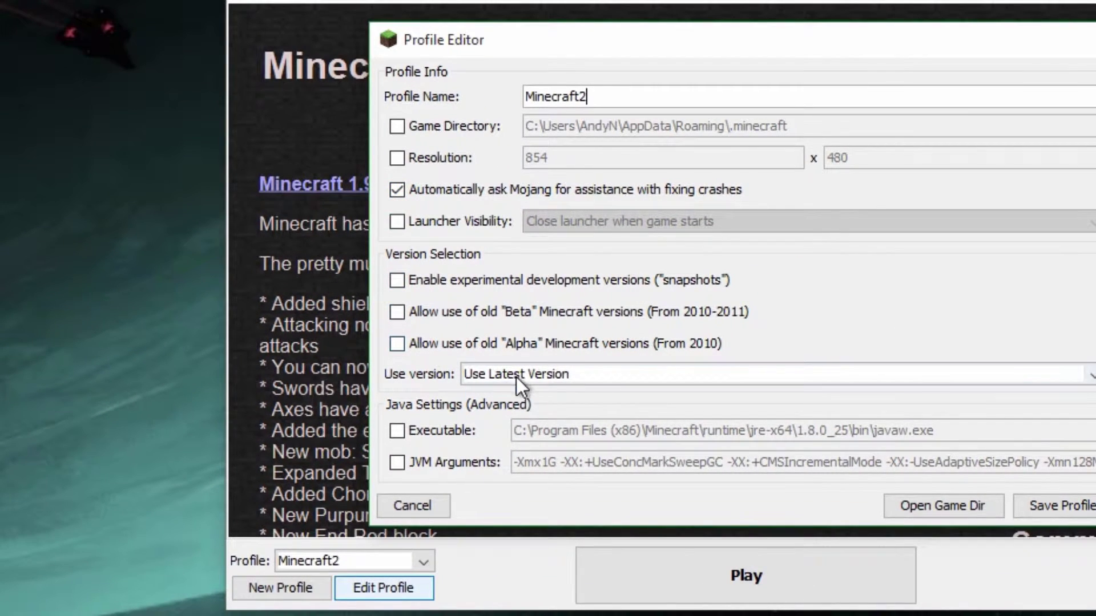
left_click(516, 377)
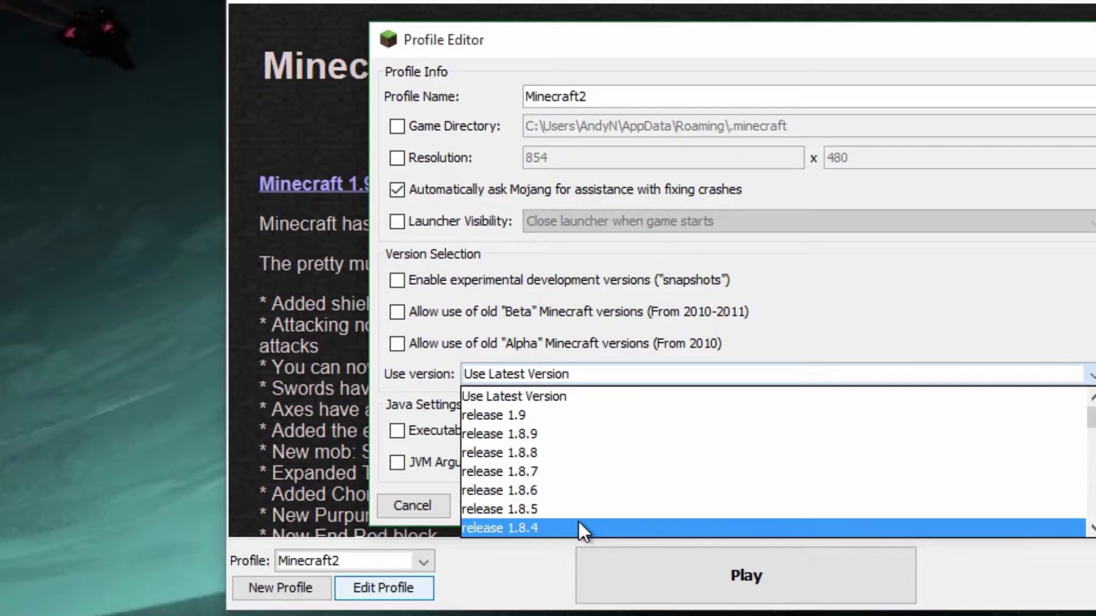
left_click(772, 368)
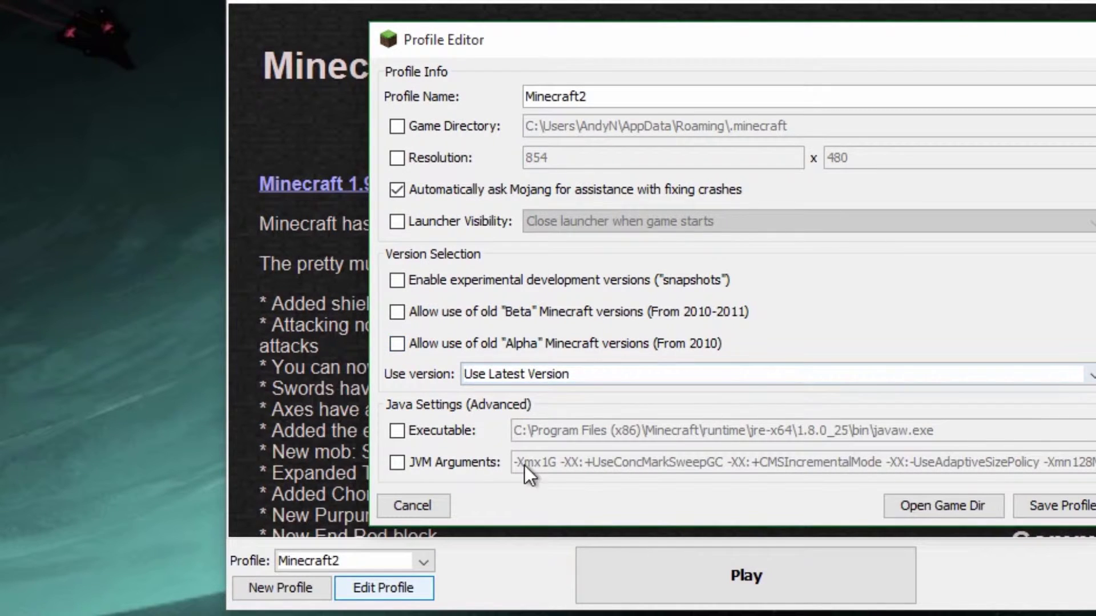
Step: Enable JVM arguments, replace them with -Xms2G -Xmx2G, and save the profile
left_click(398, 462)
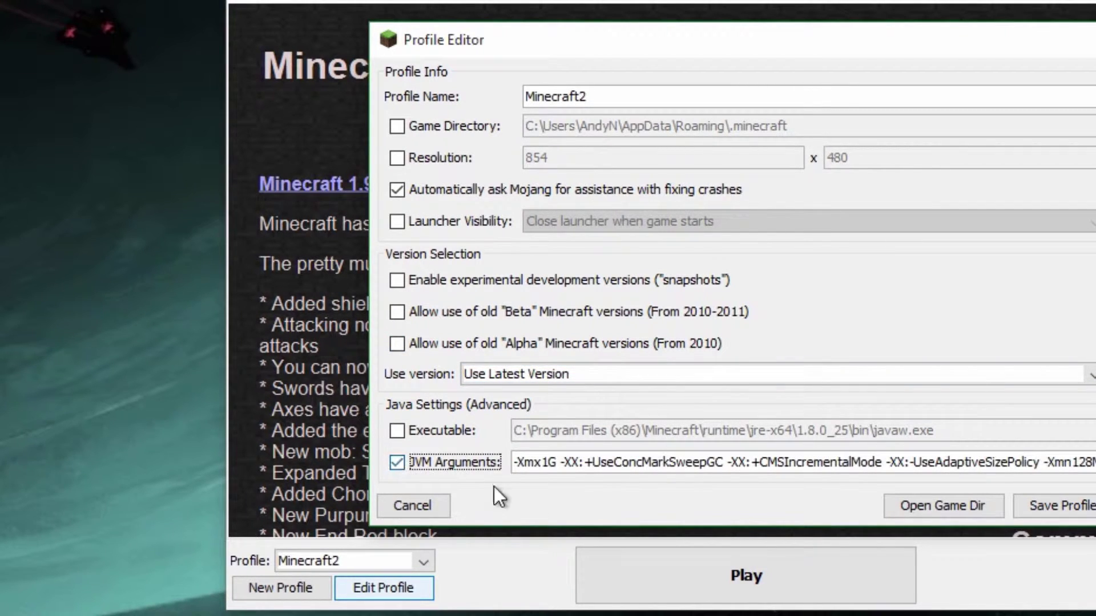
left_click(518, 465)
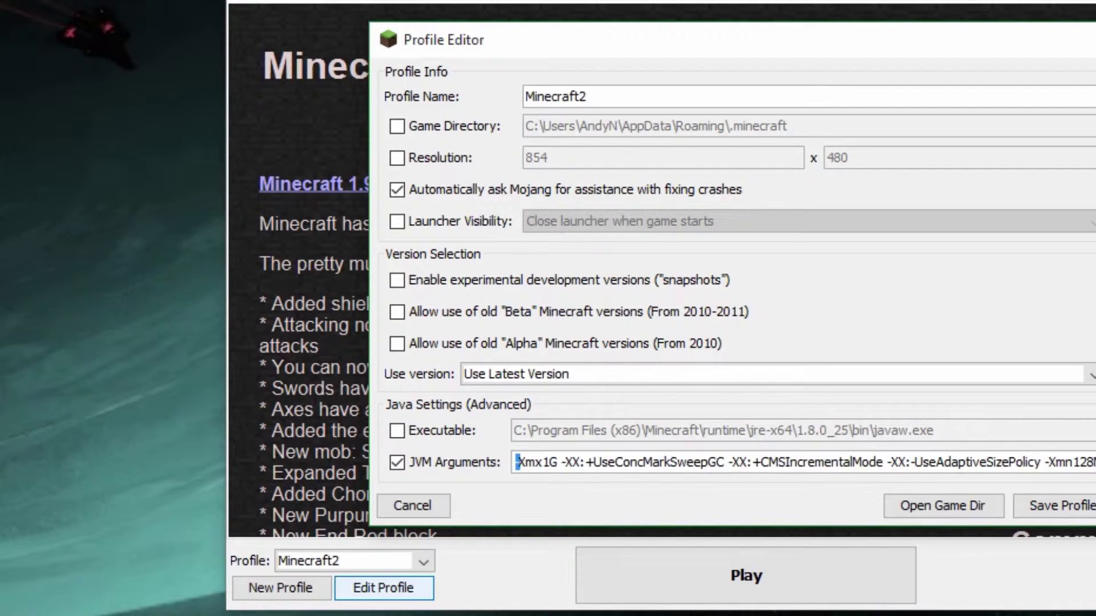
key("ctrl+a")
key("BackSpace")
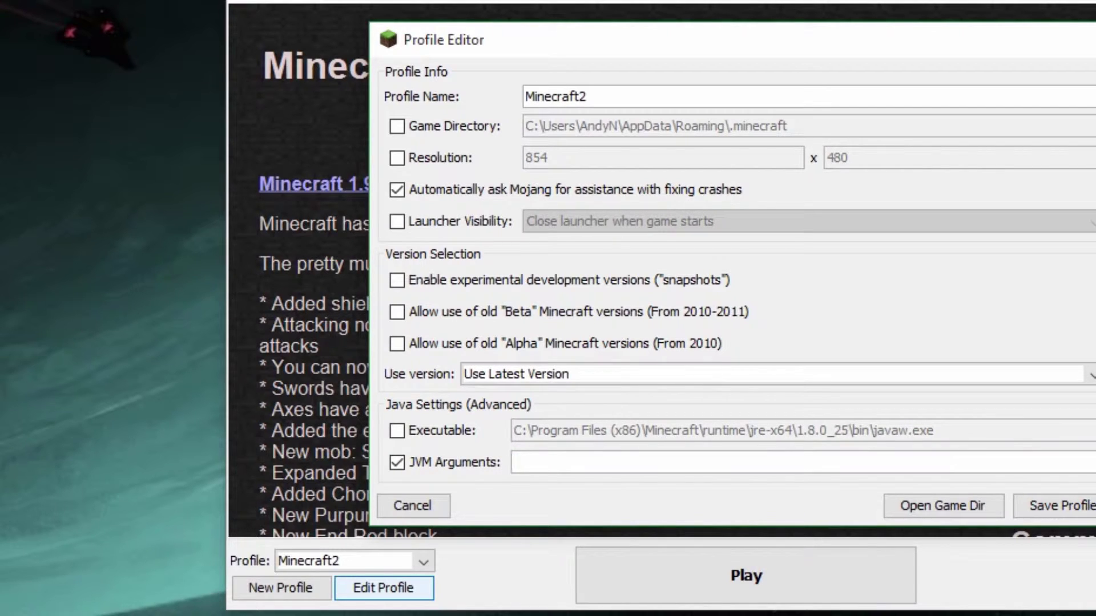
type("-Xms2G -Xmx2G")
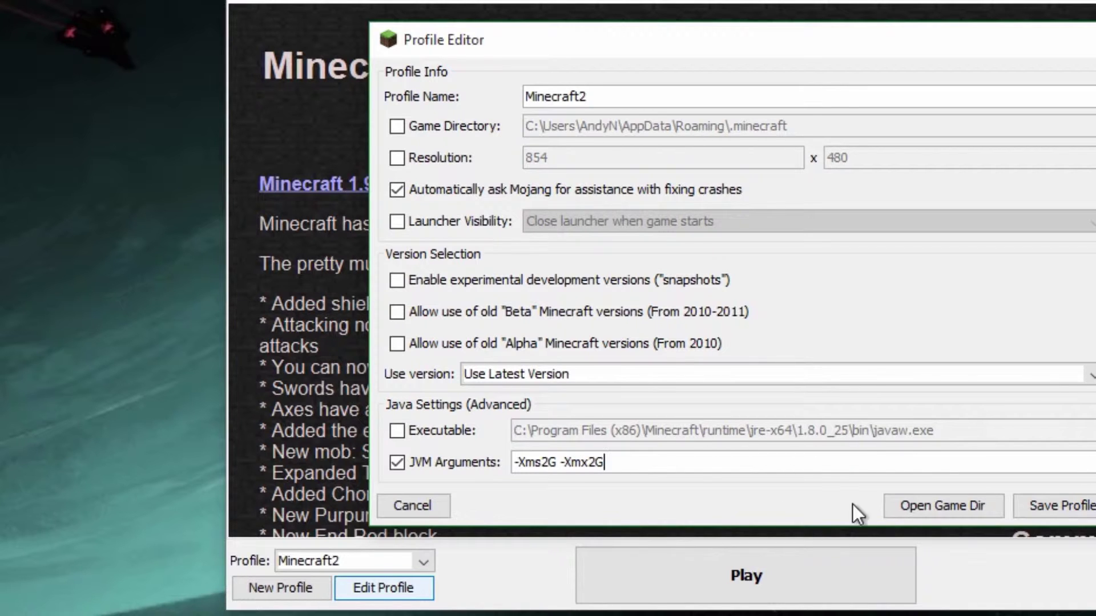
left_click(1036, 508)
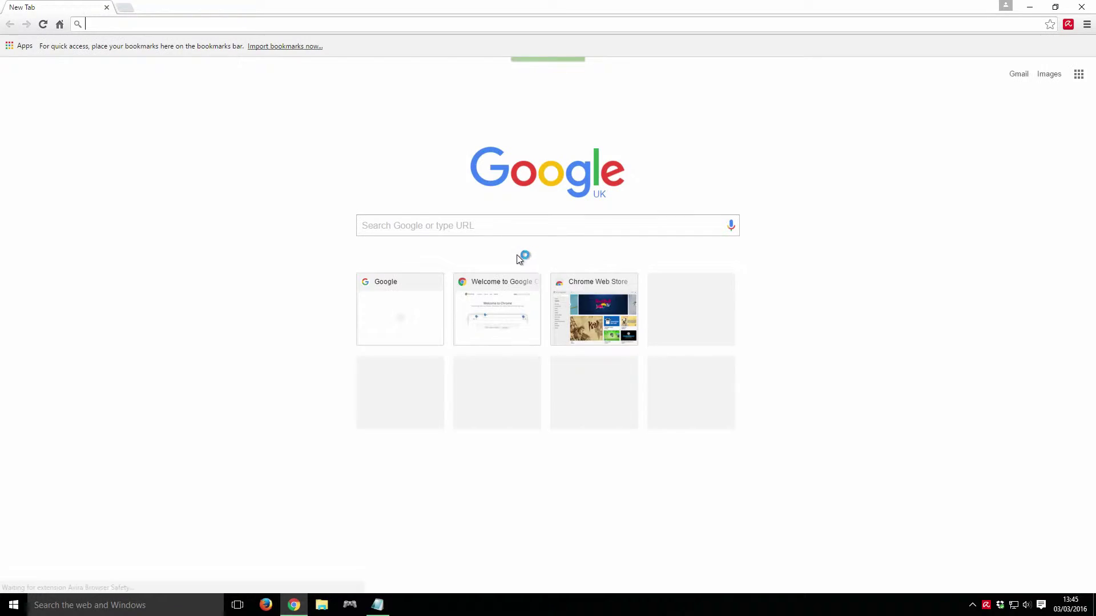
Step: Search Google for 'minecraft forge' and open the files.minecraftforge.net downloads page for 1.8.9
left_click(496, 230)
type("min")
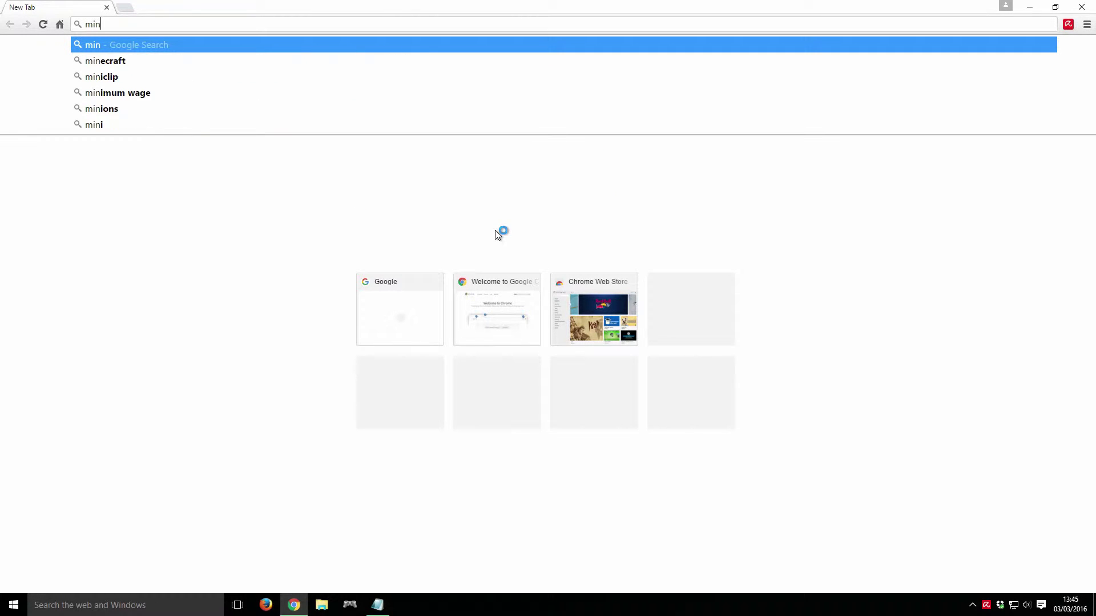
type("ecraft forge")
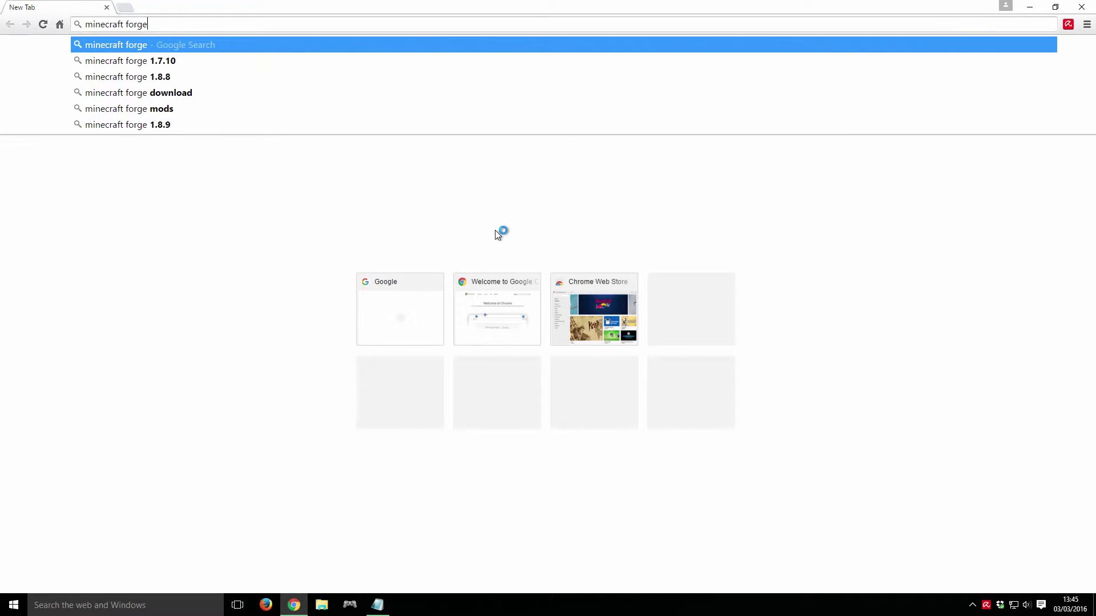
key("Return")
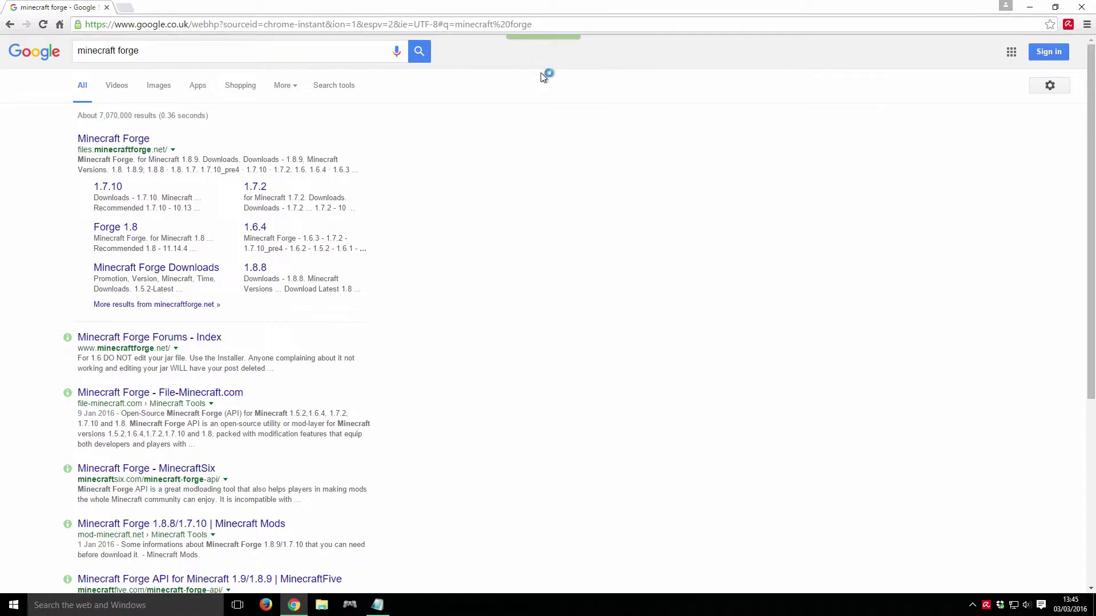
left_click(109, 141)
scroll(754, 304, "down", 2)
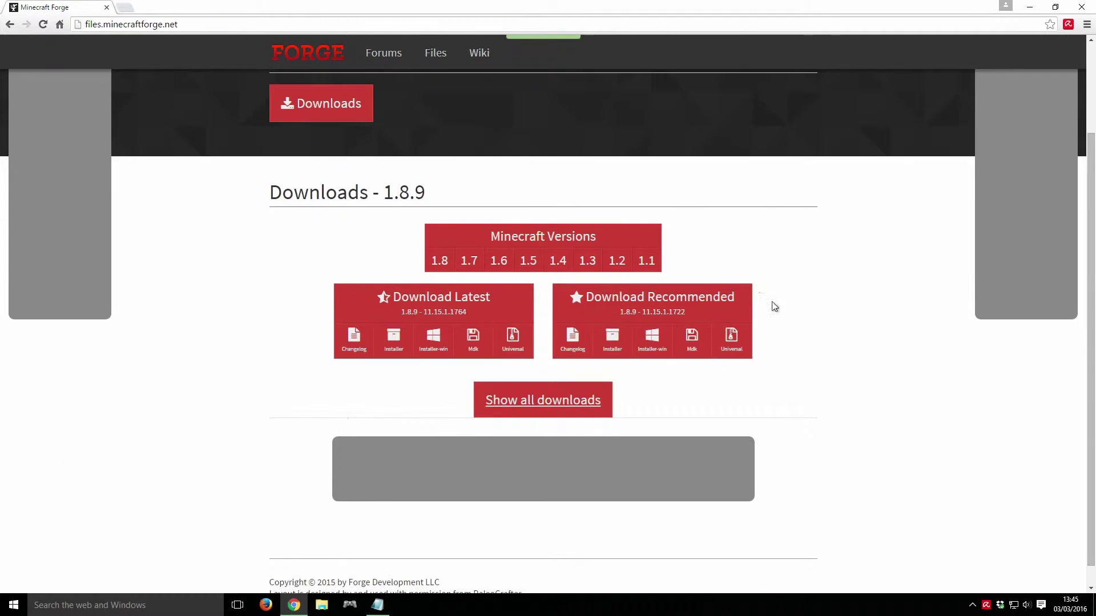
mouse_move(431, 256)
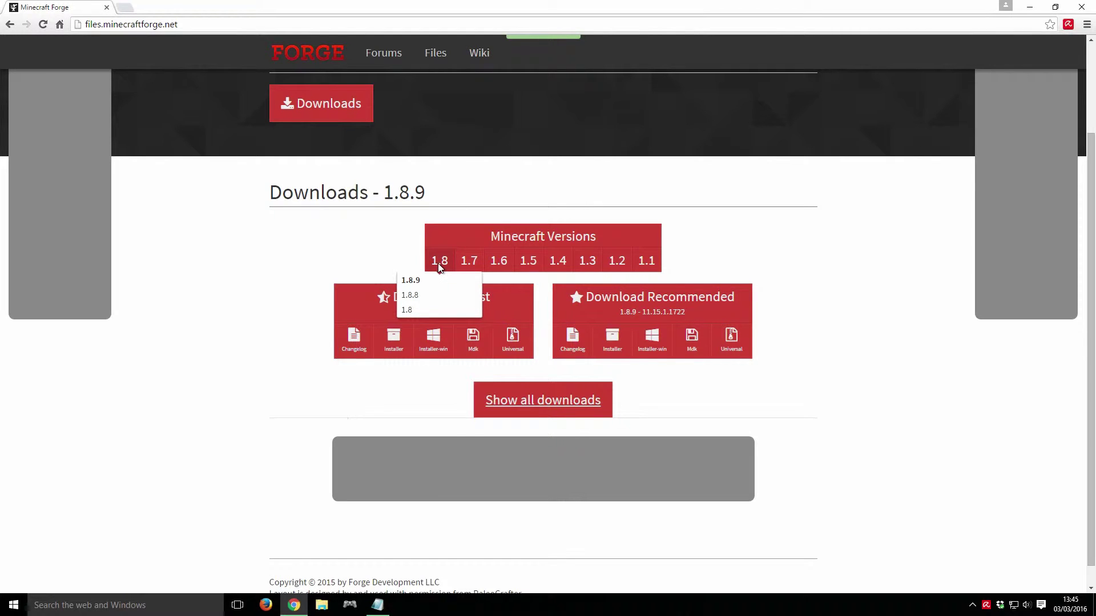
Step: Download the recommended 1.8.9 Windows installer and install the Forge 1.8.9-11.15.1.1722 client
left_click(650, 343)
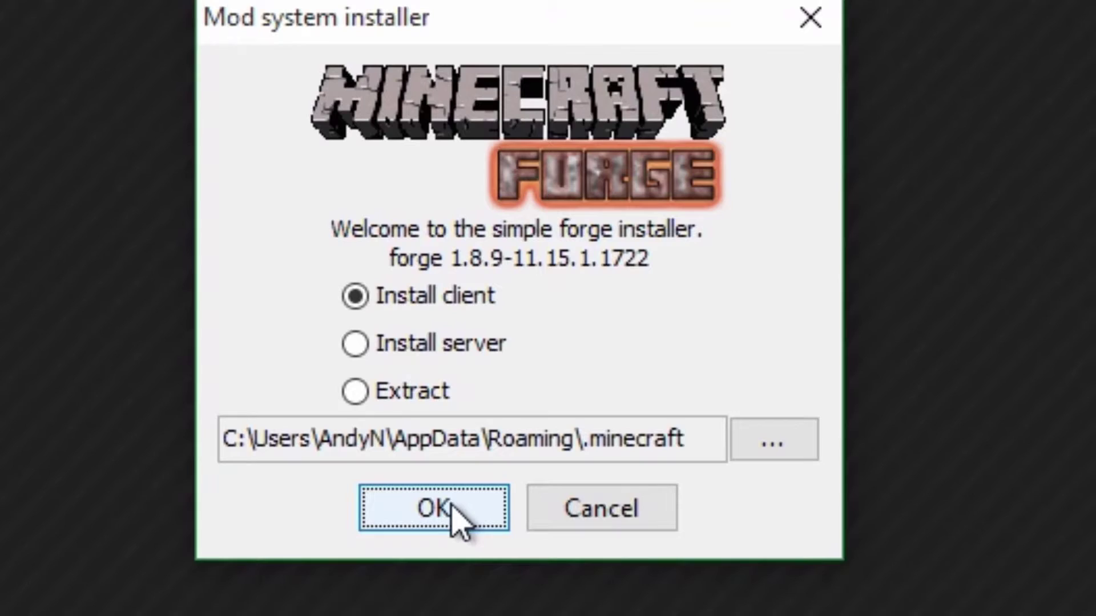
left_click(452, 502)
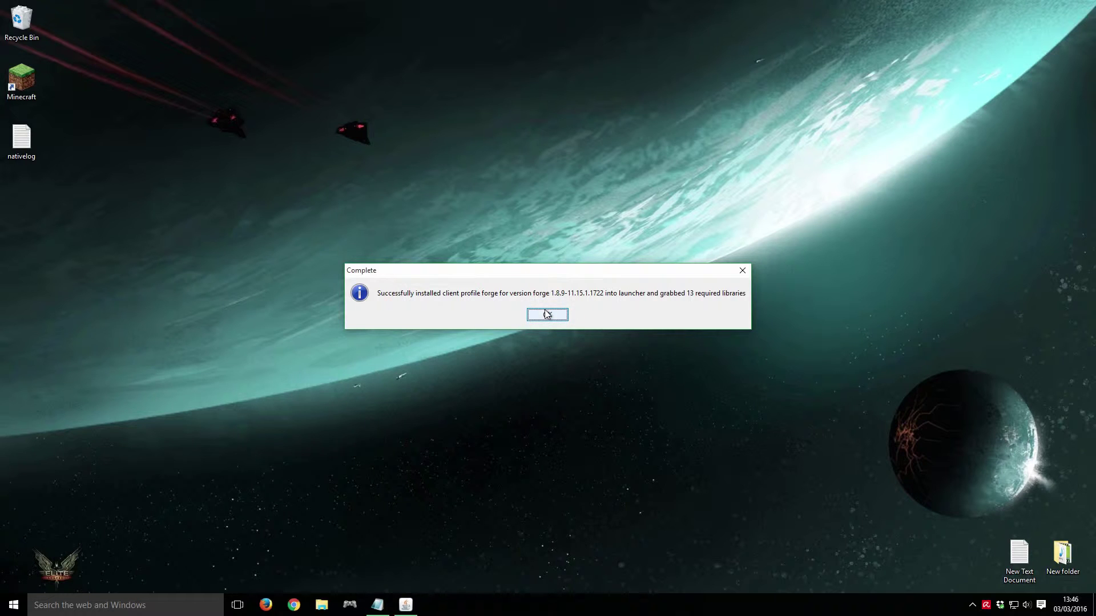
left_click(546, 314)
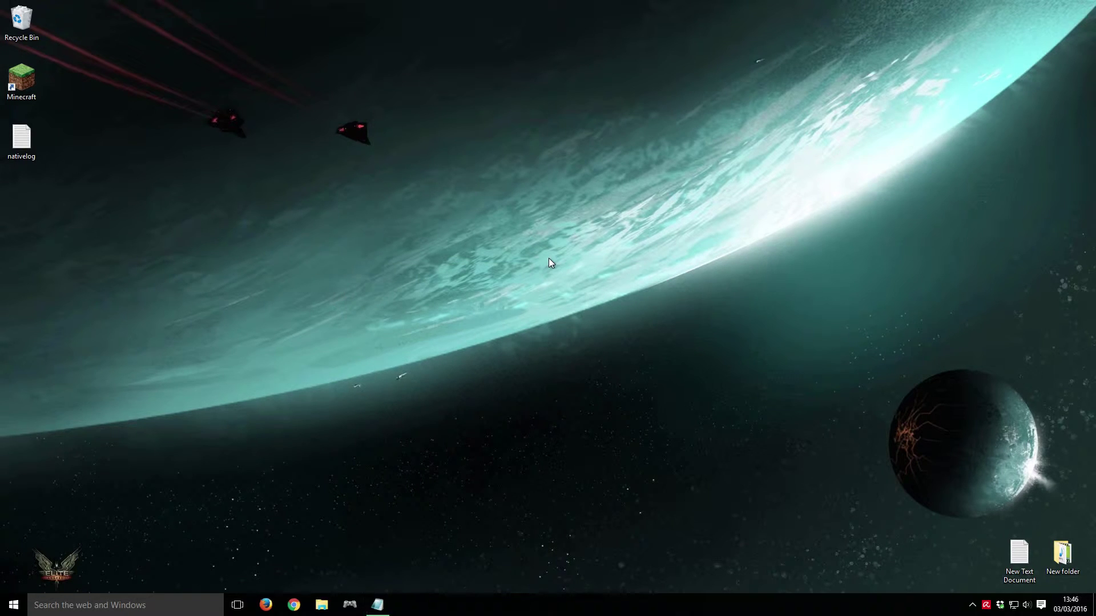
Step: Reopen the launcher and set Minecraft2 to use release 1.8.9-forge1.8.9-11.15.1.1722, then save
double_click(21, 92)
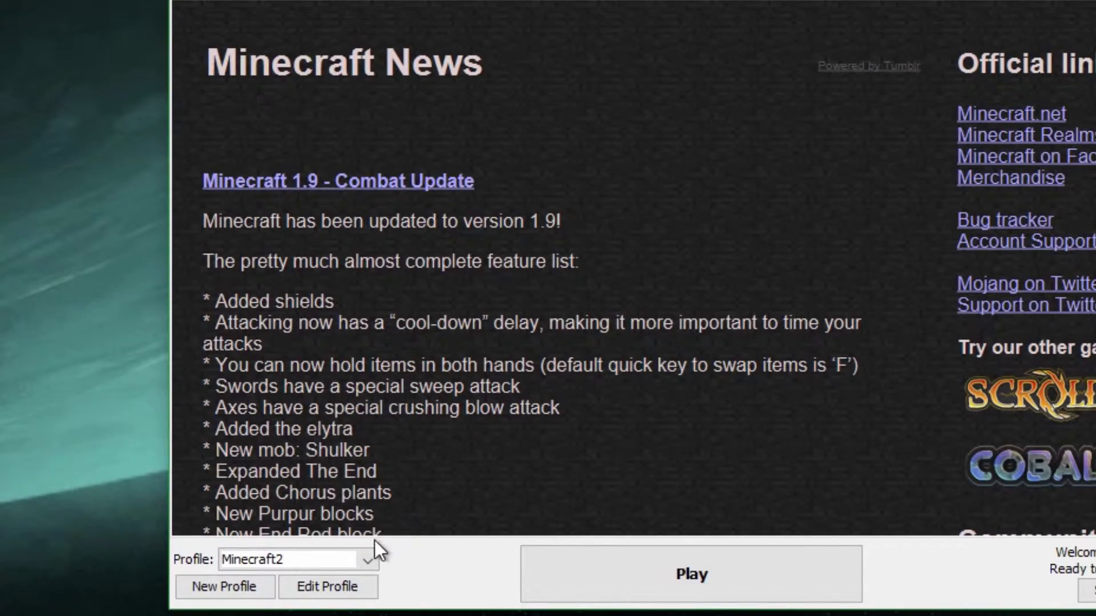
left_click(328, 583)
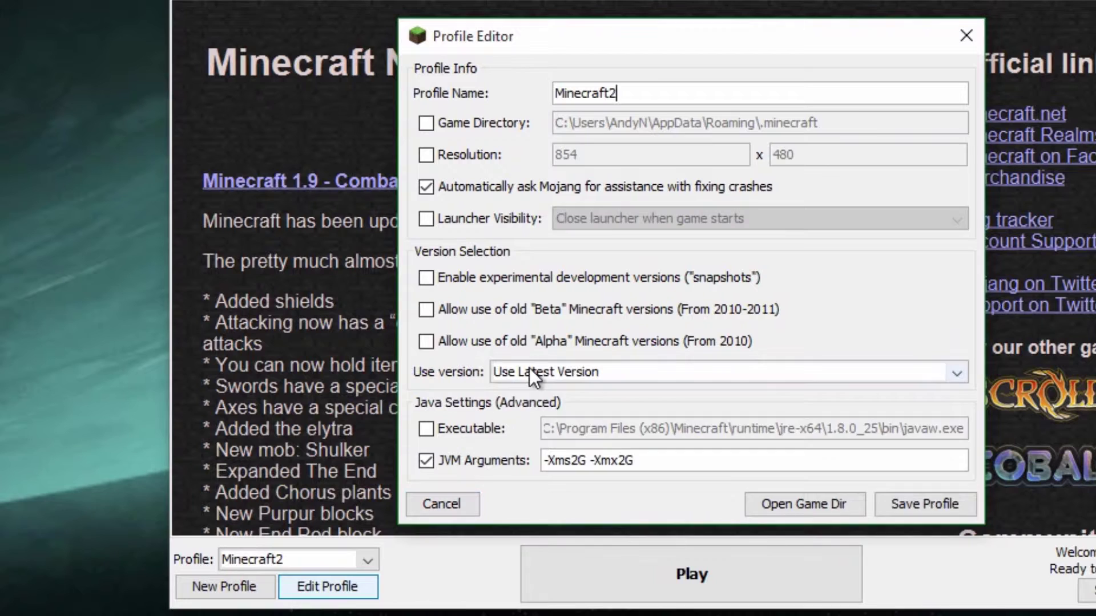
left_click(529, 372)
scroll(707, 474, "down", 15)
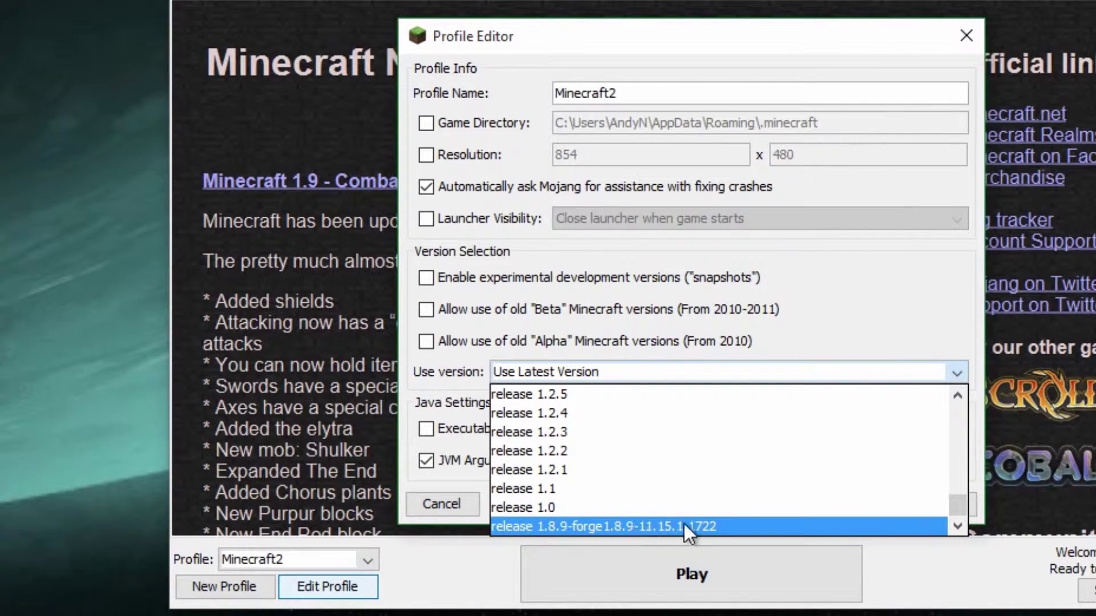
left_click(628, 528)
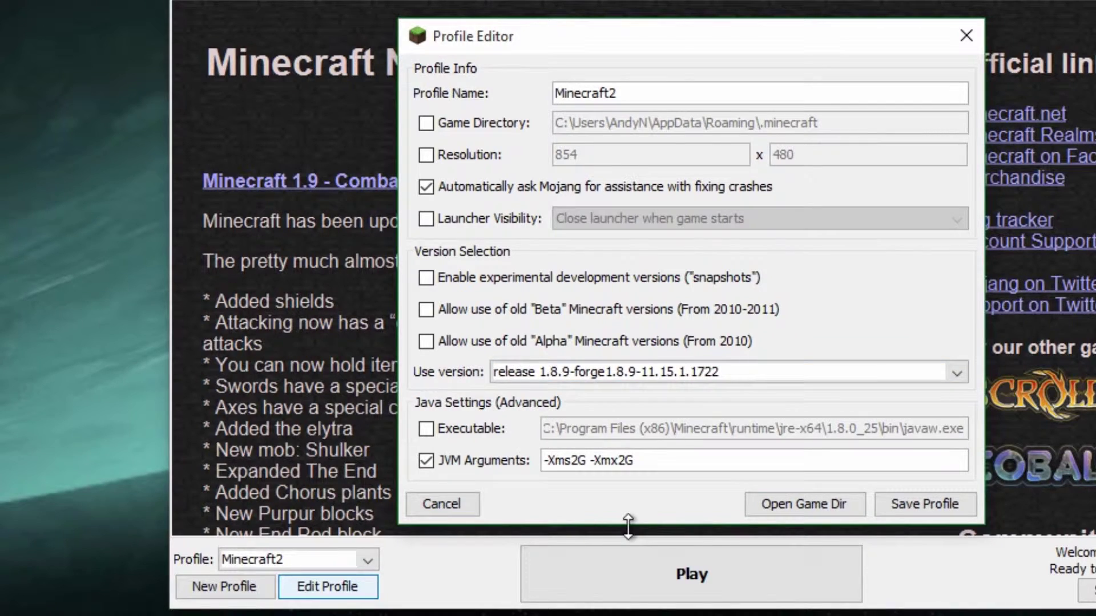
left_click(934, 503)
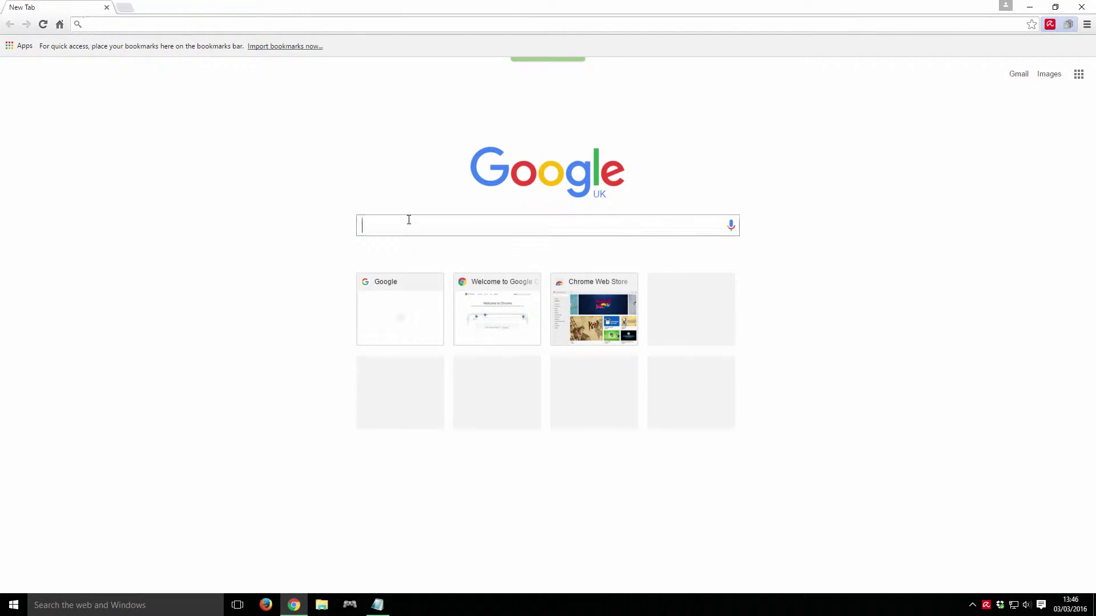
Step: Search for optifine, open optifine.net Downloads, and download and keep OptiFine_1.8.9_HD_U_H3.jar
type("optii")
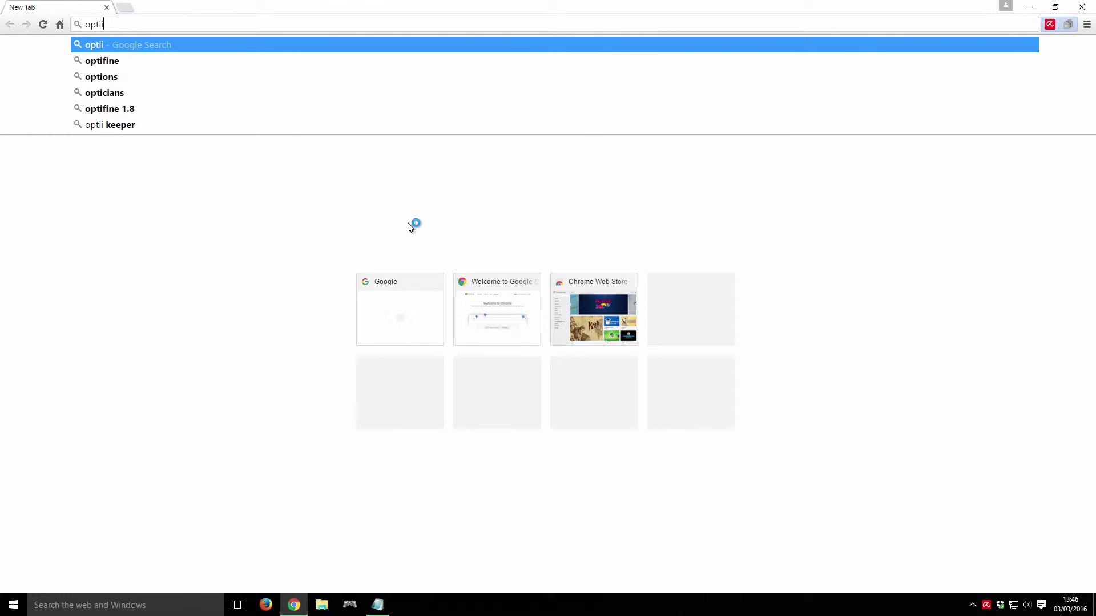
key("Down")
key("Return")
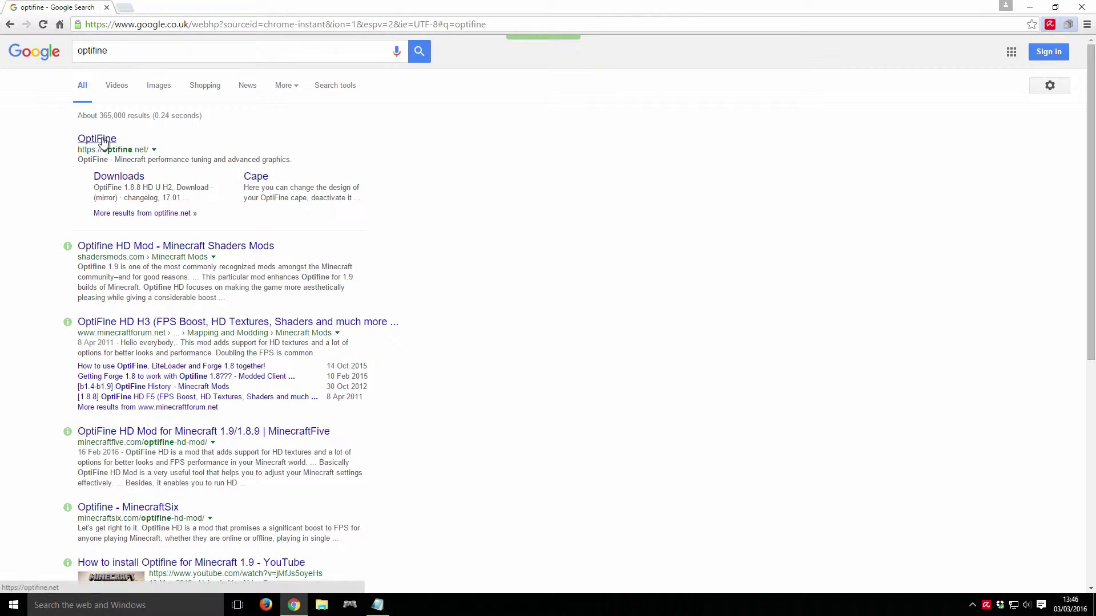
left_click(103, 142)
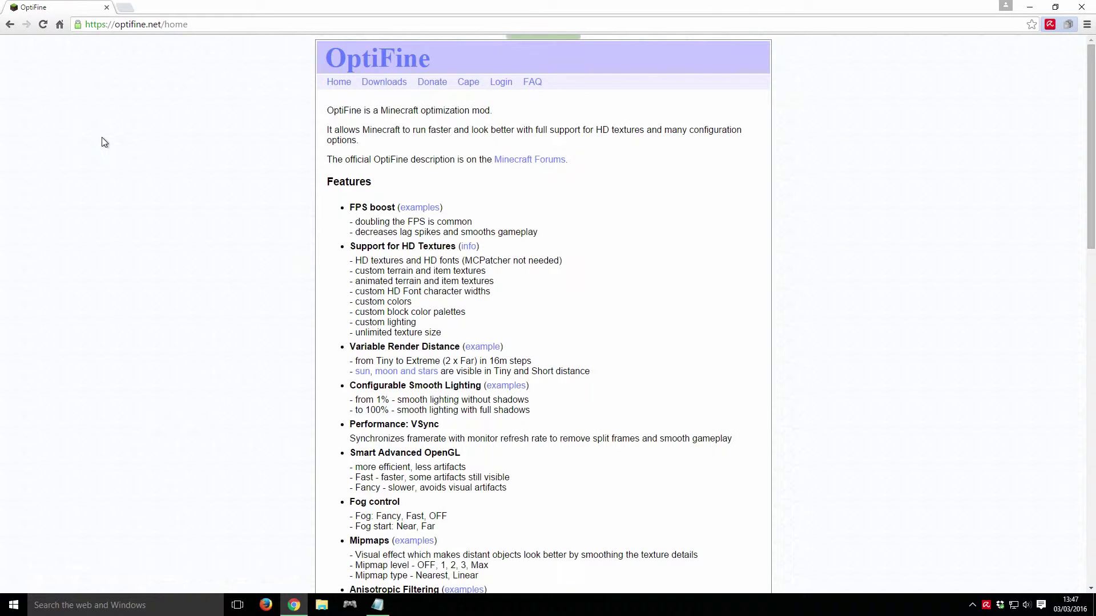
left_click(385, 83)
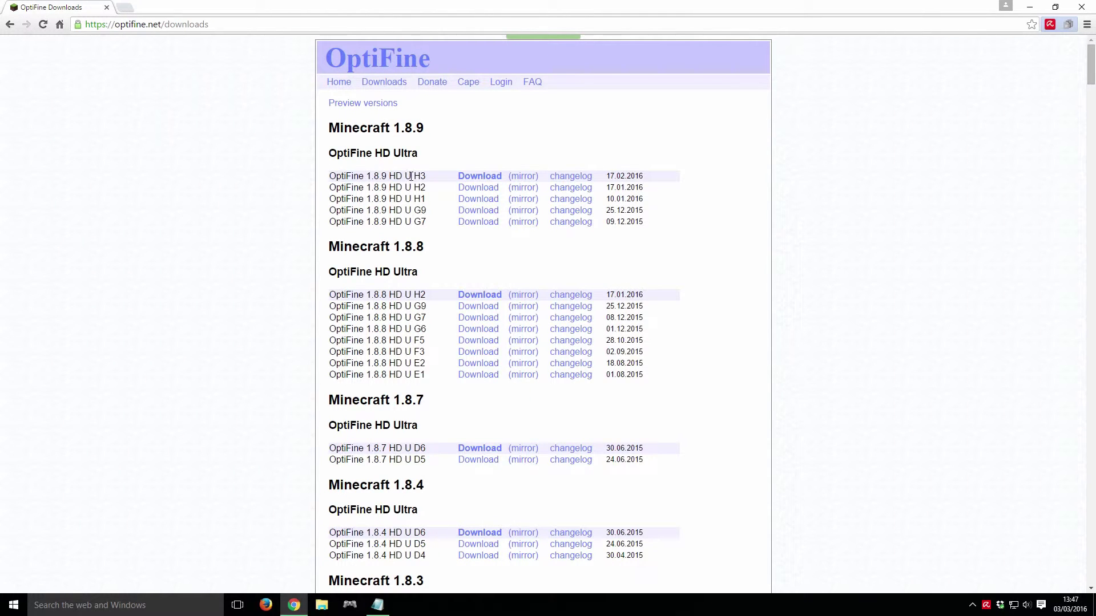
left_click(479, 178)
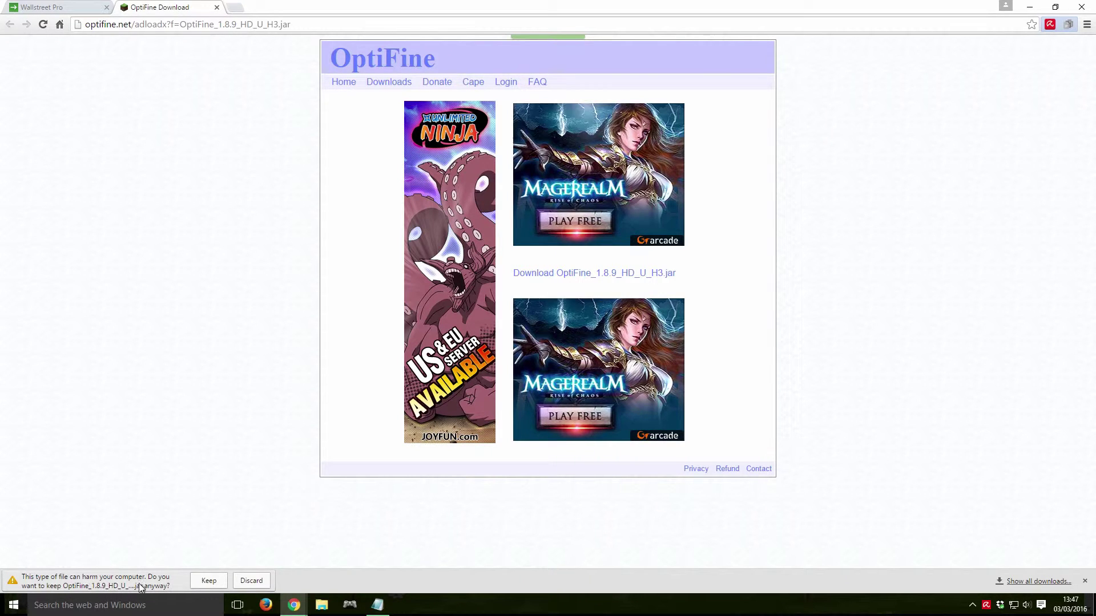
left_click(204, 582)
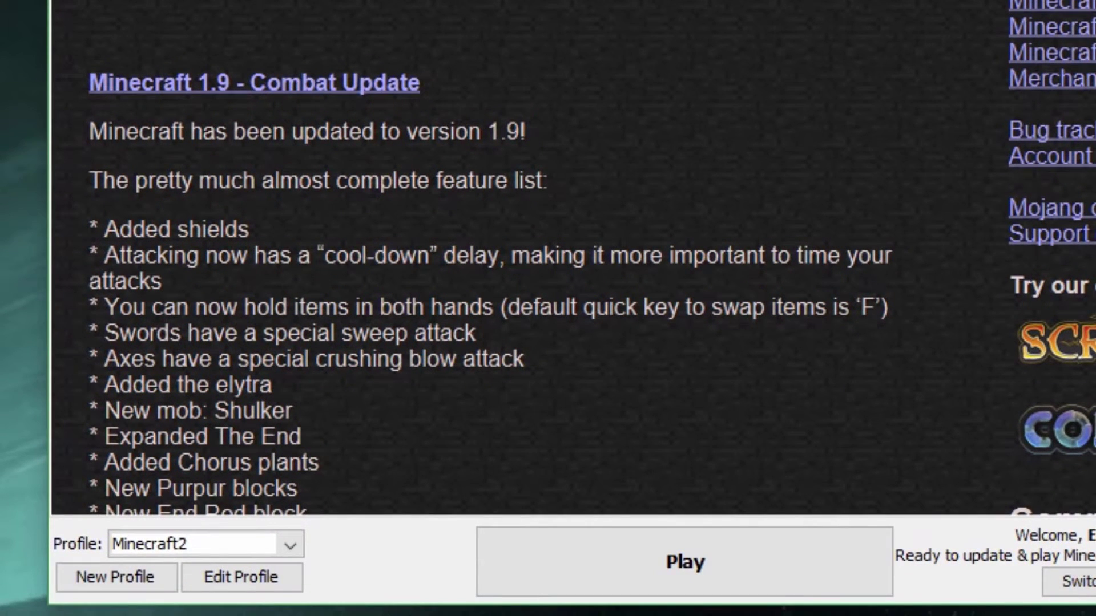
Step: Open the profile's game directory, create a Mods folder there, and drag the OptiFine jar into it
left_click(245, 576)
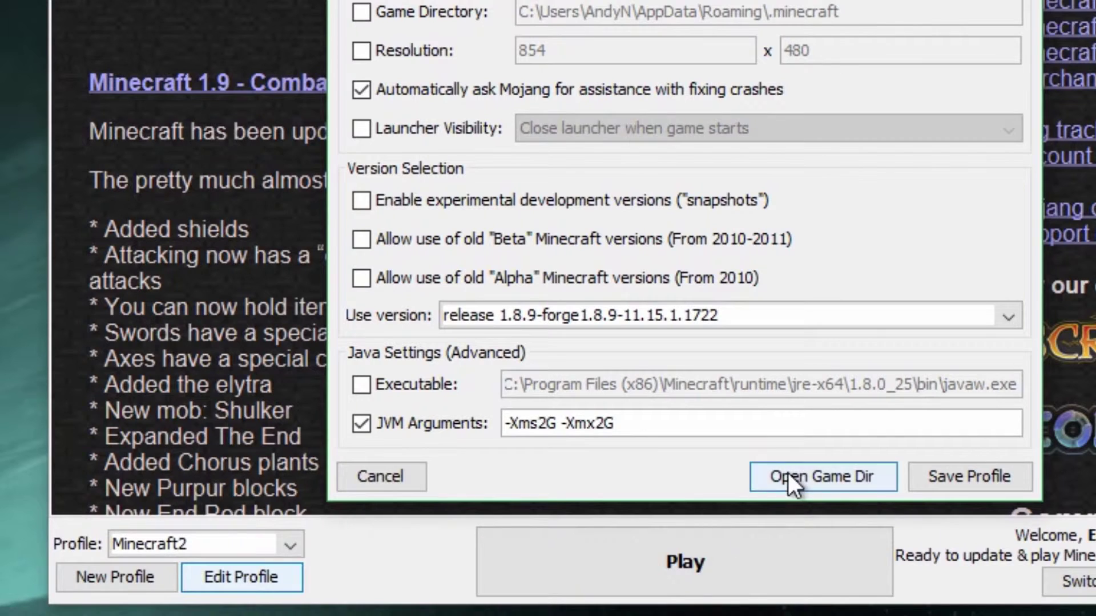
left_click(788, 477)
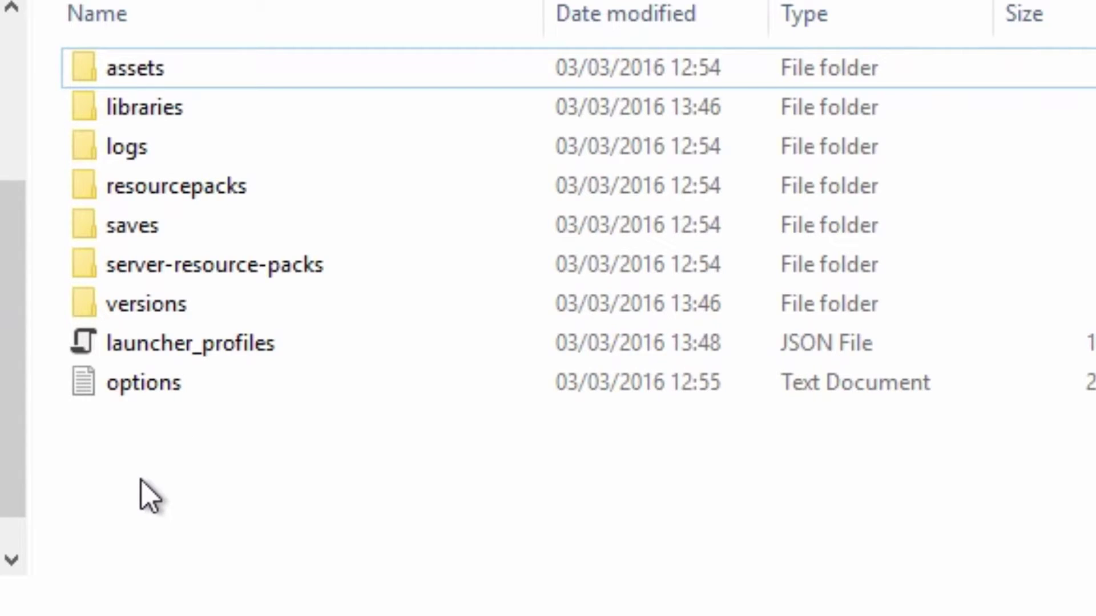
right_click(141, 481)
mouse_move(274, 409)
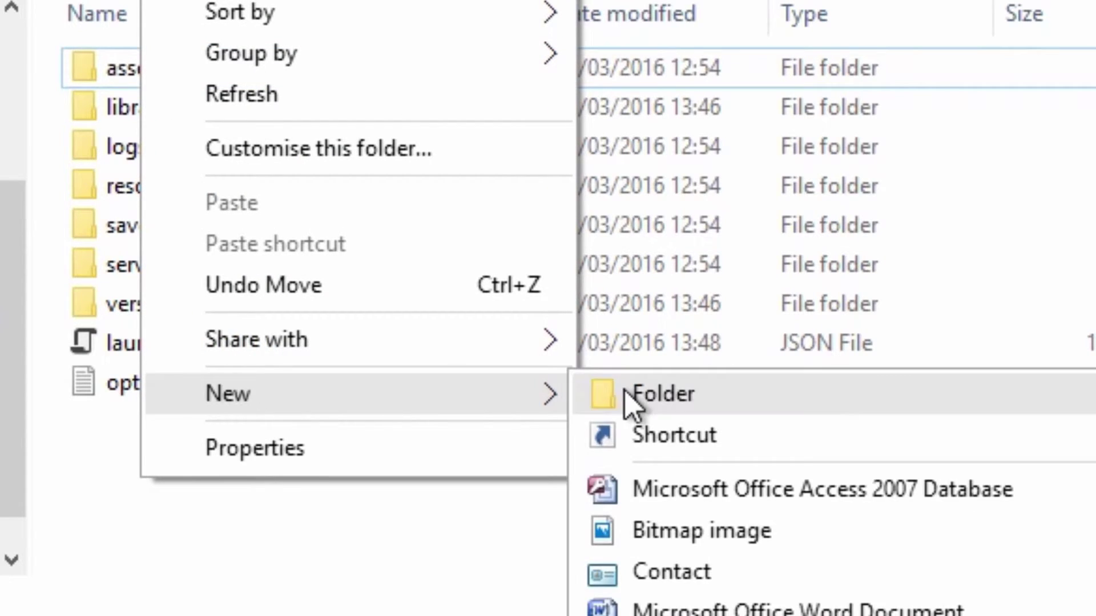
left_click(626, 392)
type("Mods")
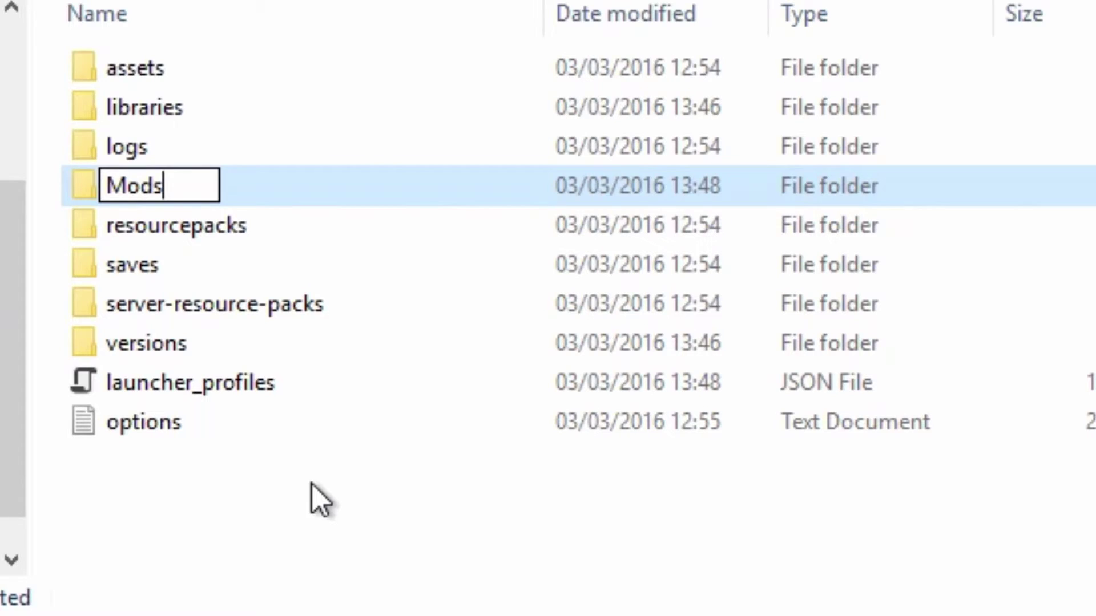
key("Return")
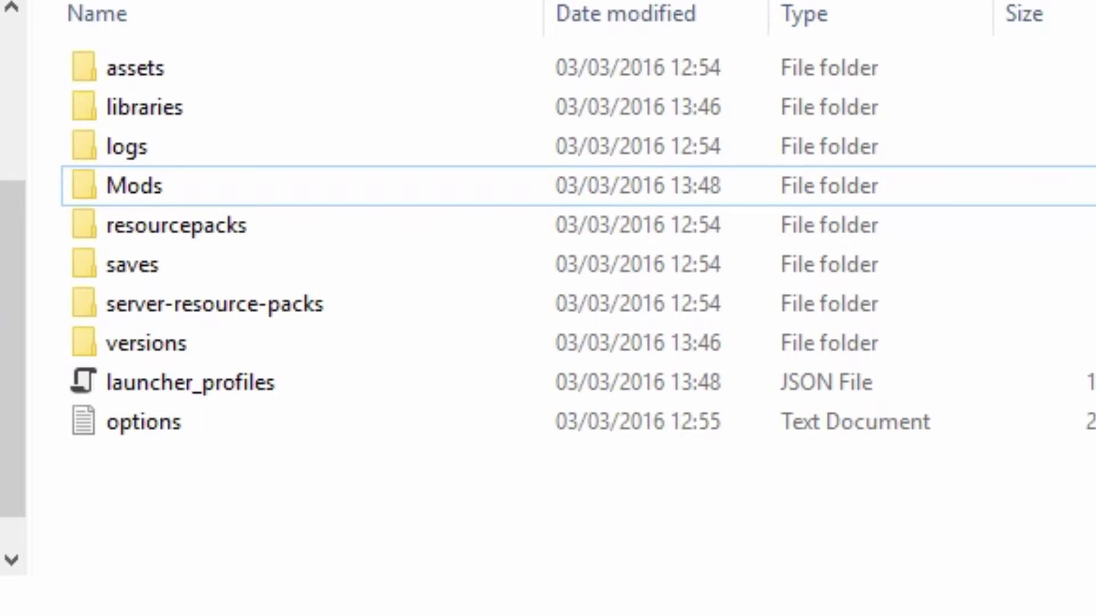
left_click_drag(3, 163, 156, 192)
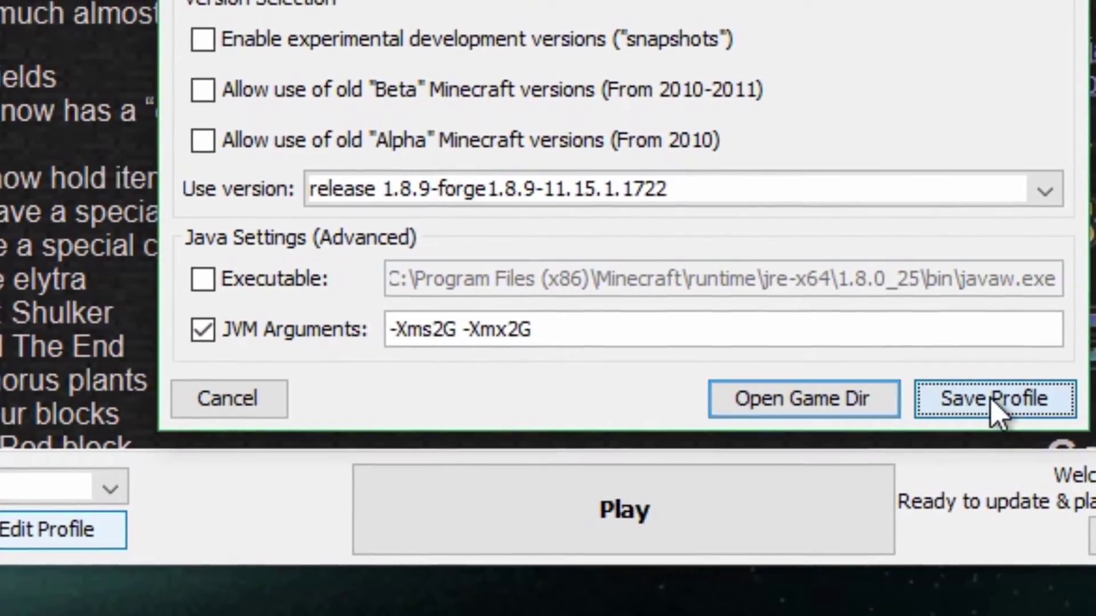
Step: Save the profile and launch Minecraft 1.8.9 with Forge and OptiFine loaded
left_click(1007, 331)
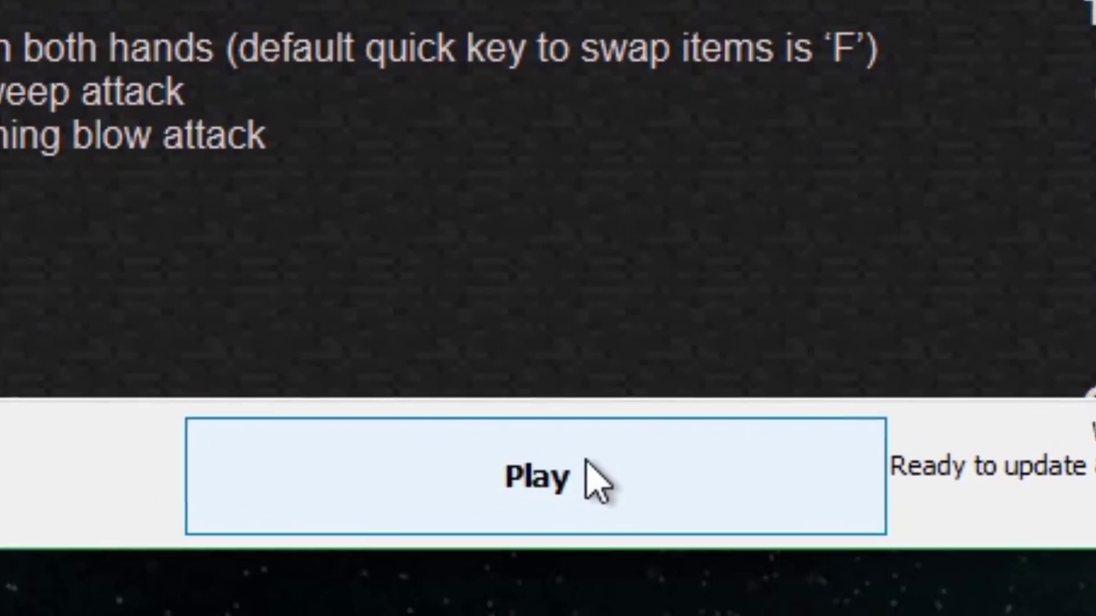
left_click(664, 510)
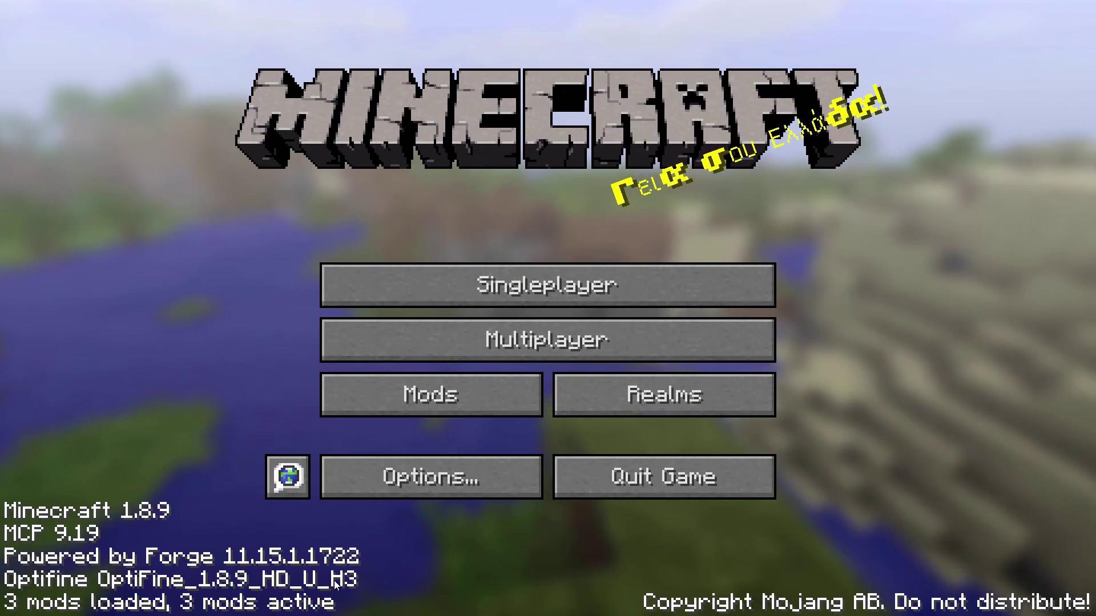
Step: Create a new singleplayer world in Creative mode
left_click(507, 290)
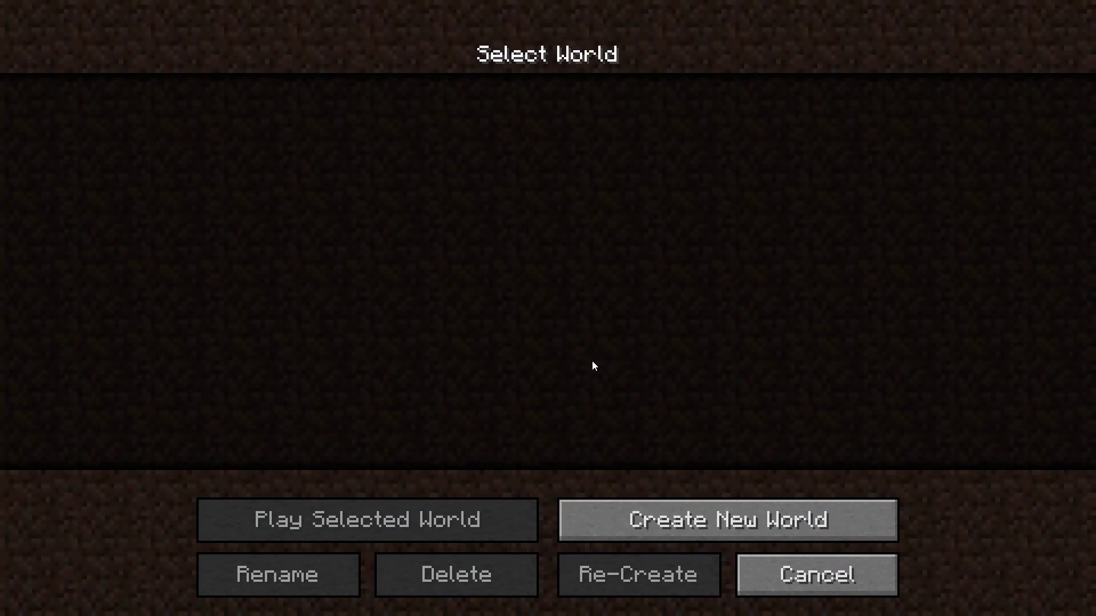
left_click(652, 521)
left_click(580, 290)
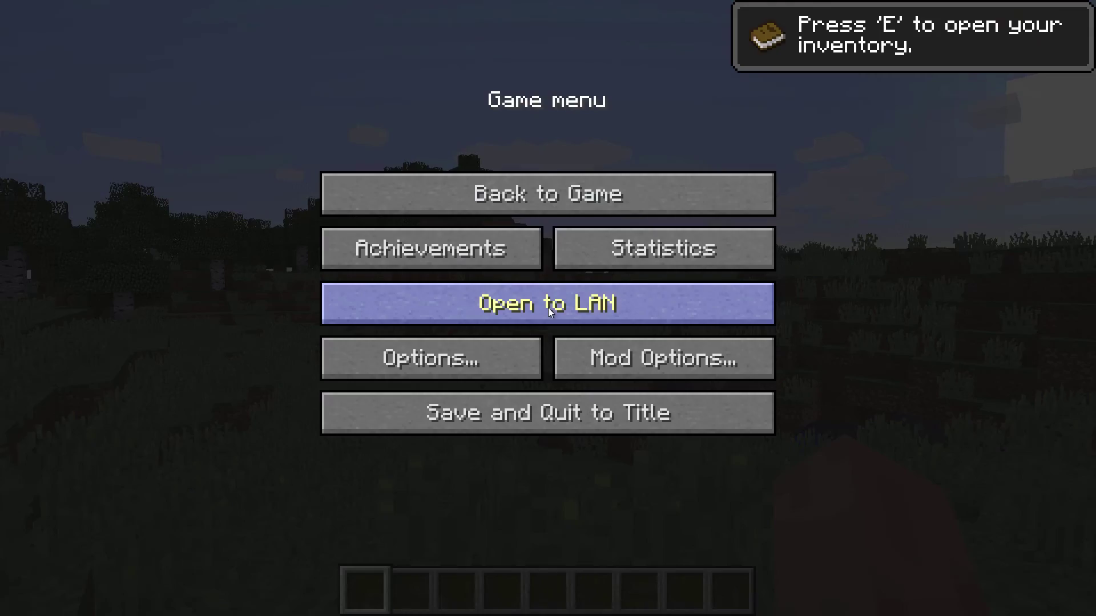
Step: View OptiFine's Quality and Performance video settings, ending on Animation Settings
left_click(485, 345)
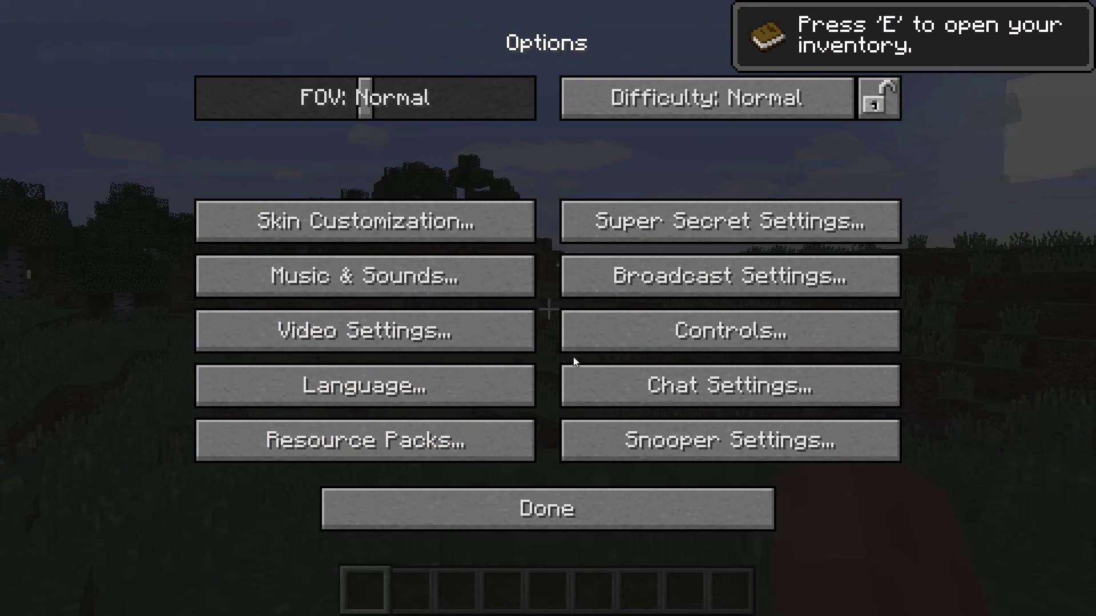
left_click(417, 327)
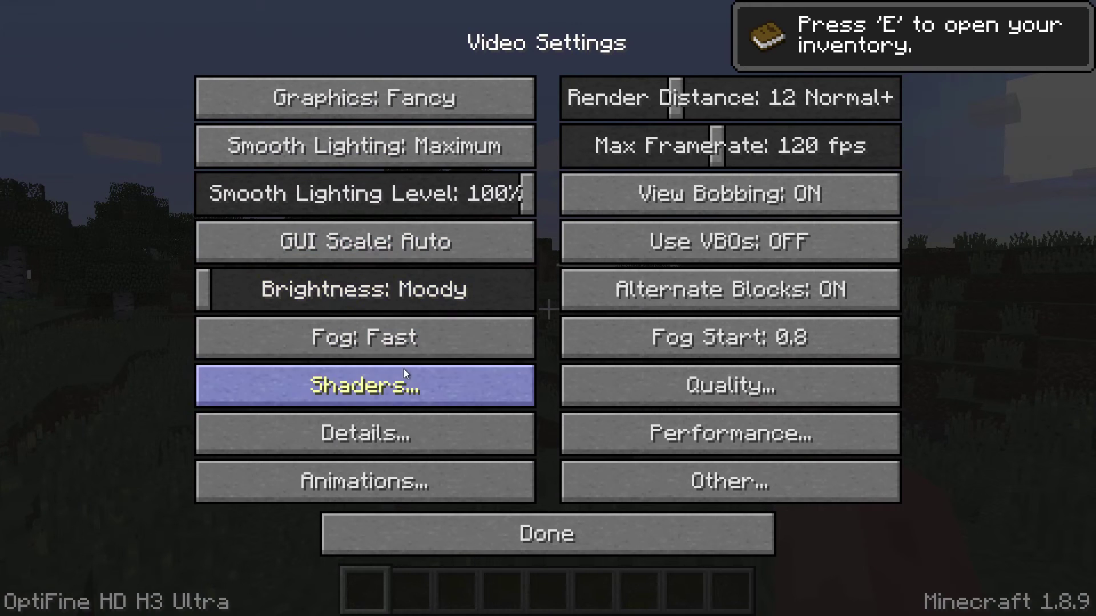
left_click(704, 392)
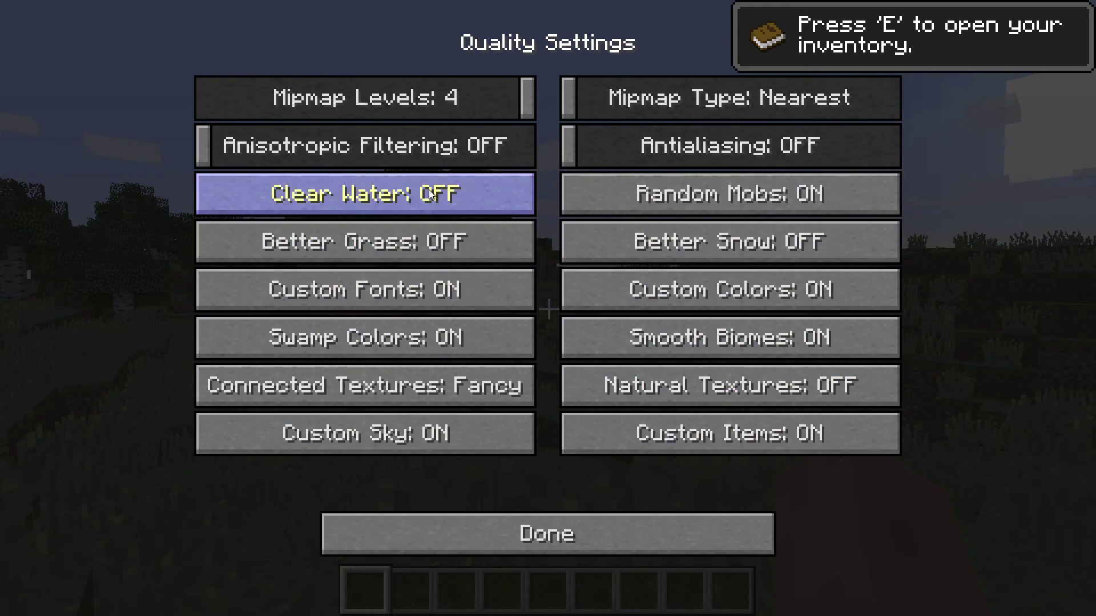
left_click(548, 525)
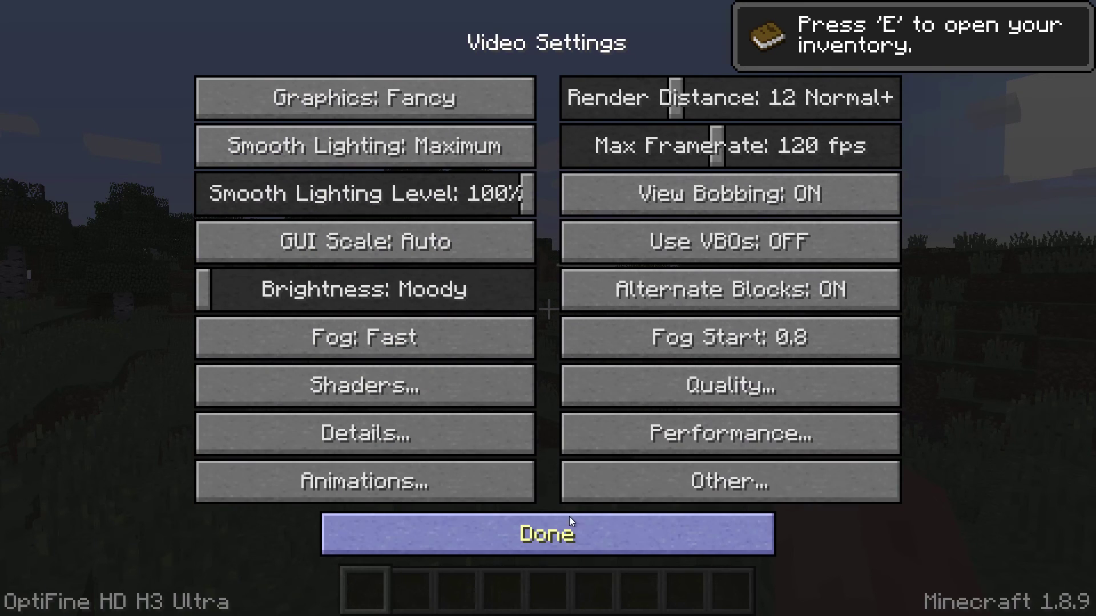
left_click(677, 425)
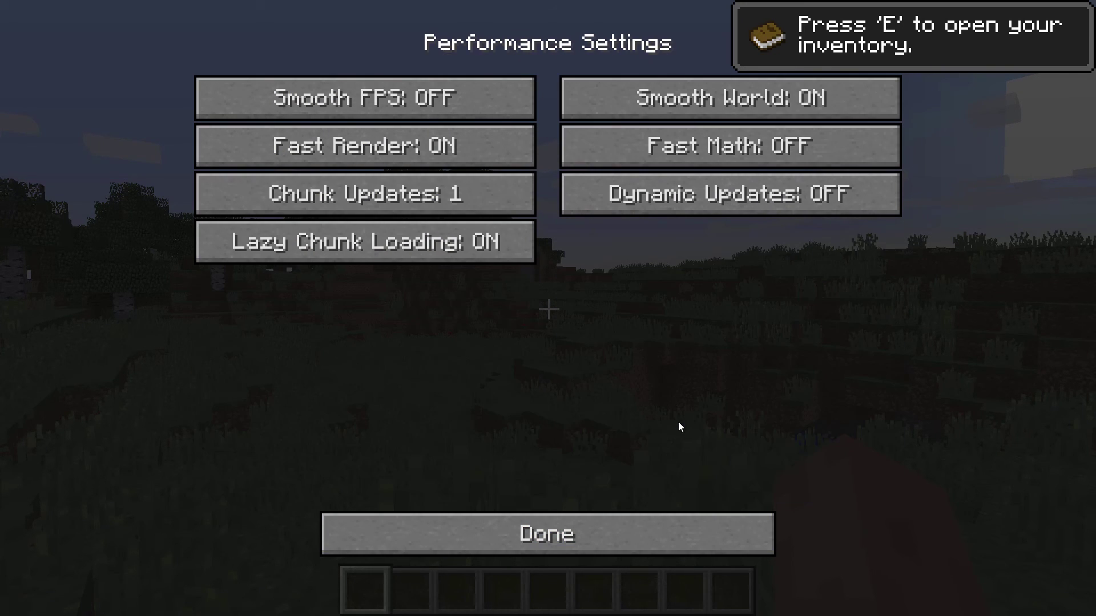
left_click(605, 521)
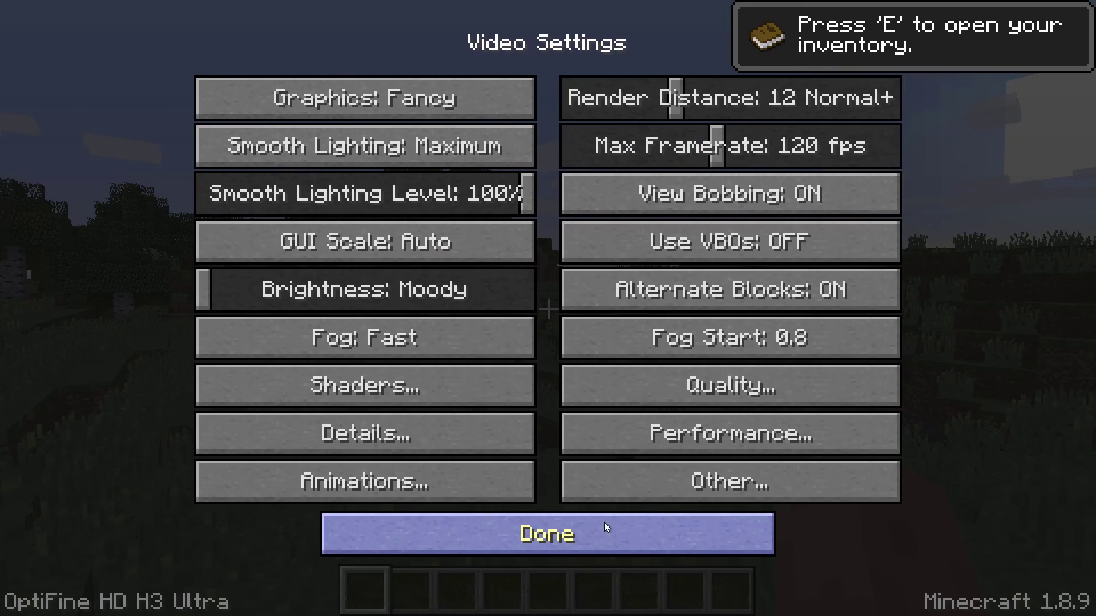
left_click(497, 491)
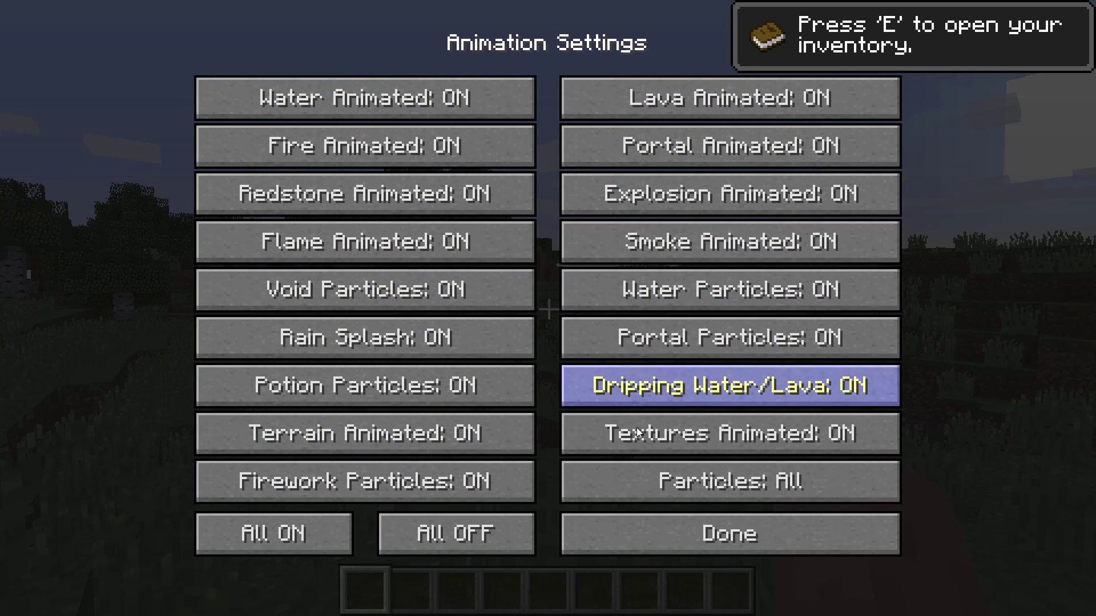